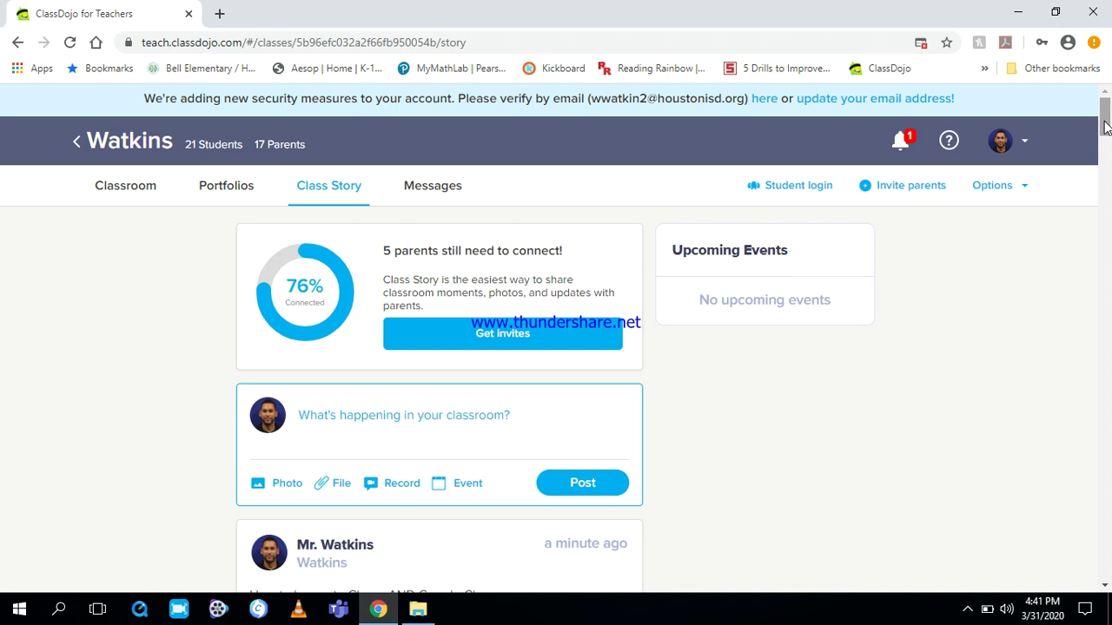
- Scroll the ClassDojo class story to the 'How to log on to Clever AND Google Classroom' post
drag(1105, 126, 1107, 143)
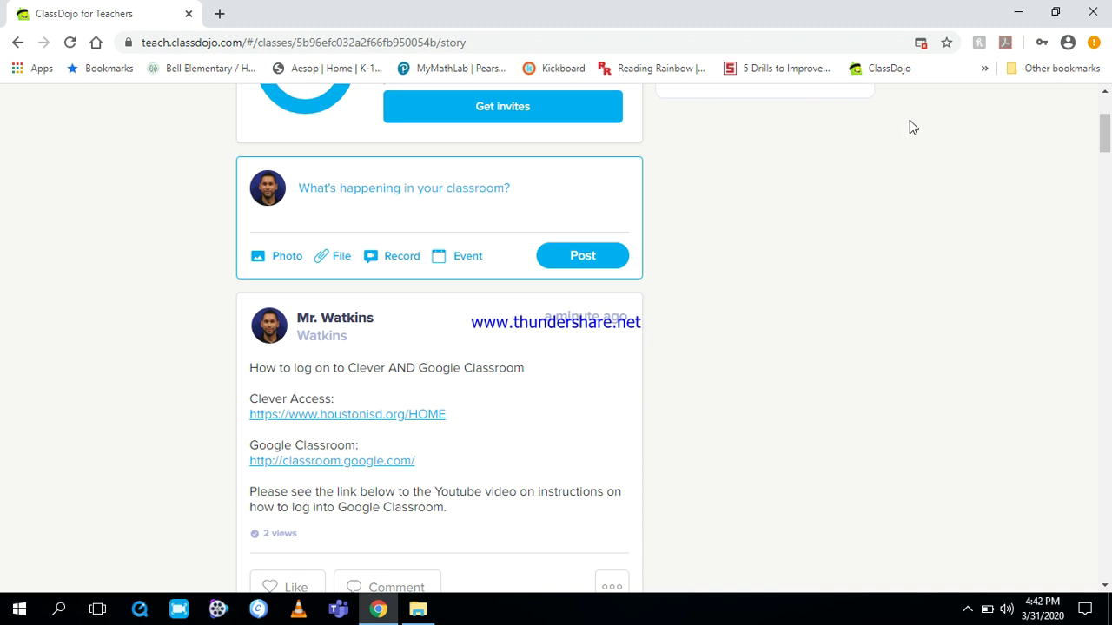
- Always allow pop-ups and redirects from teach.classdojo.com in Chrome
click(922, 42)
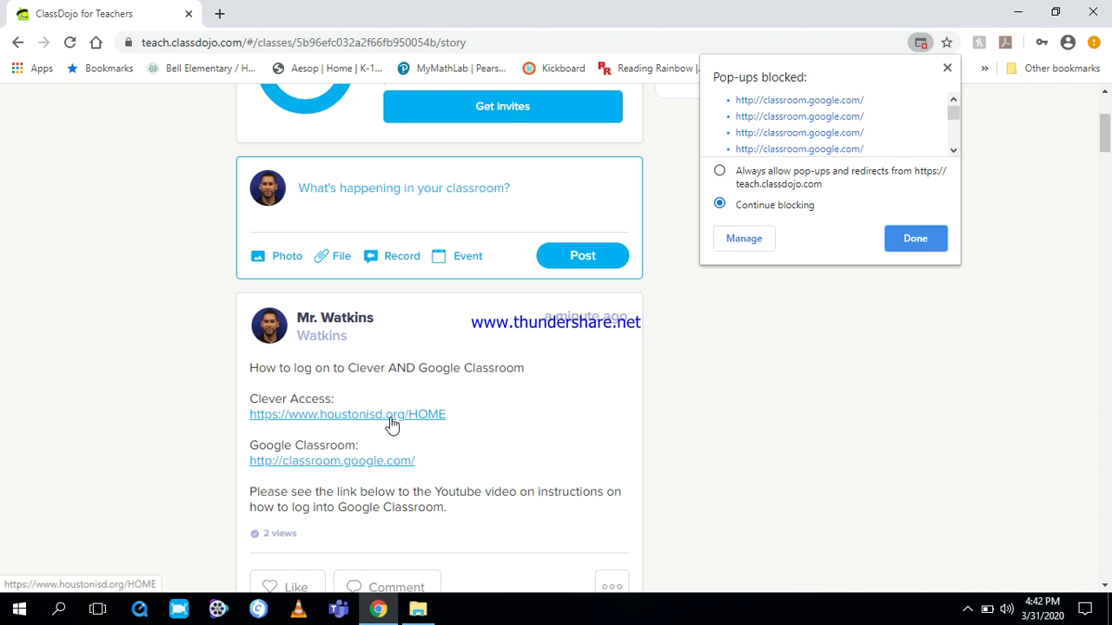
click(947, 69)
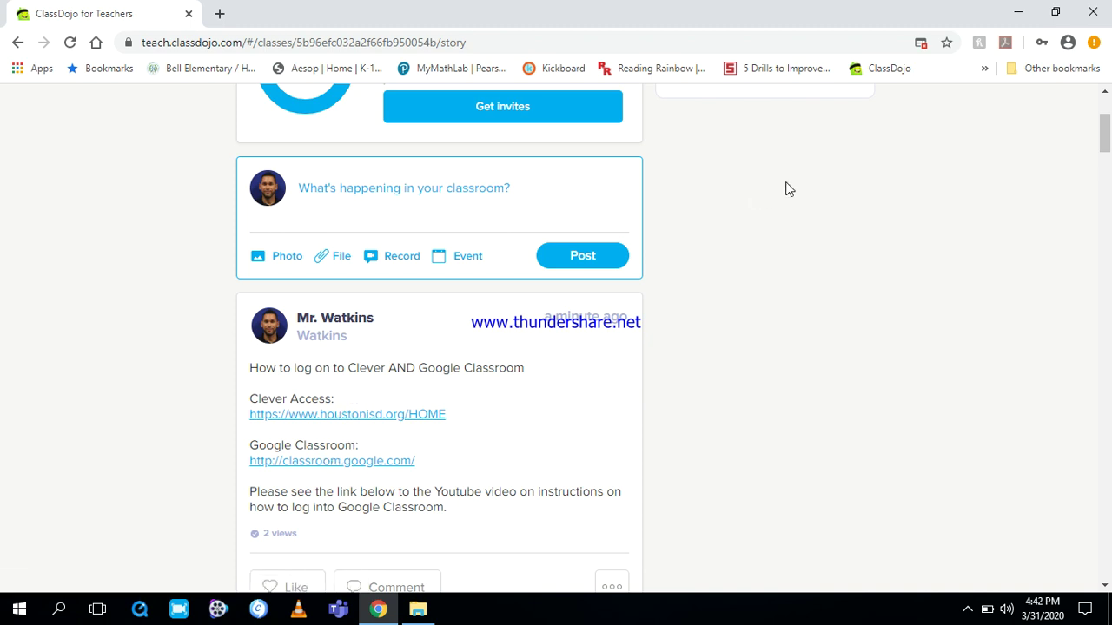
click(921, 43)
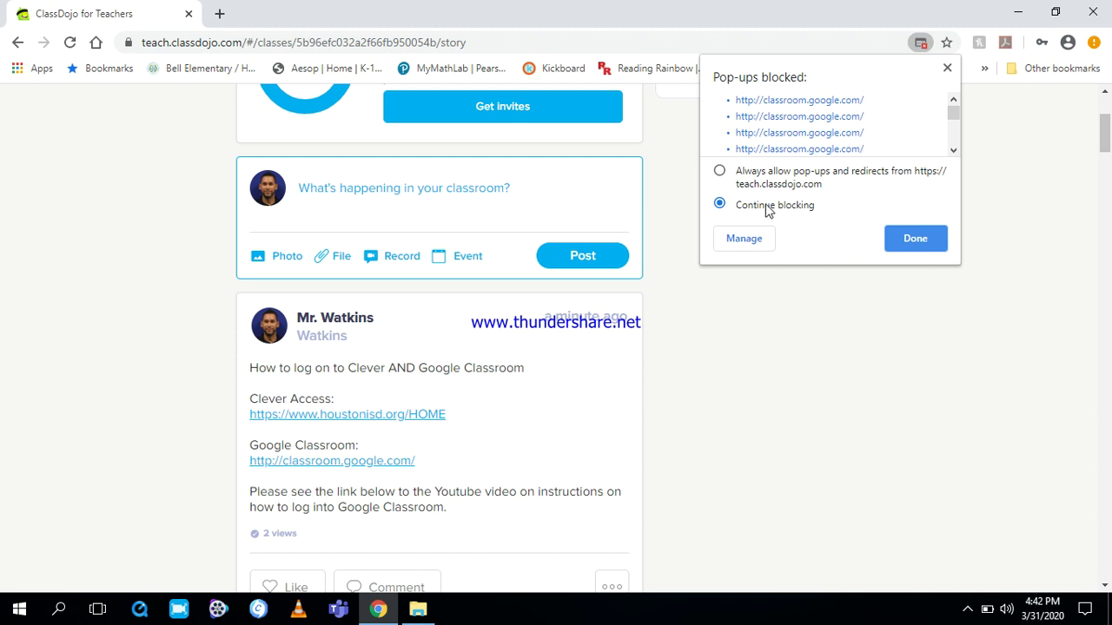
click(719, 171)
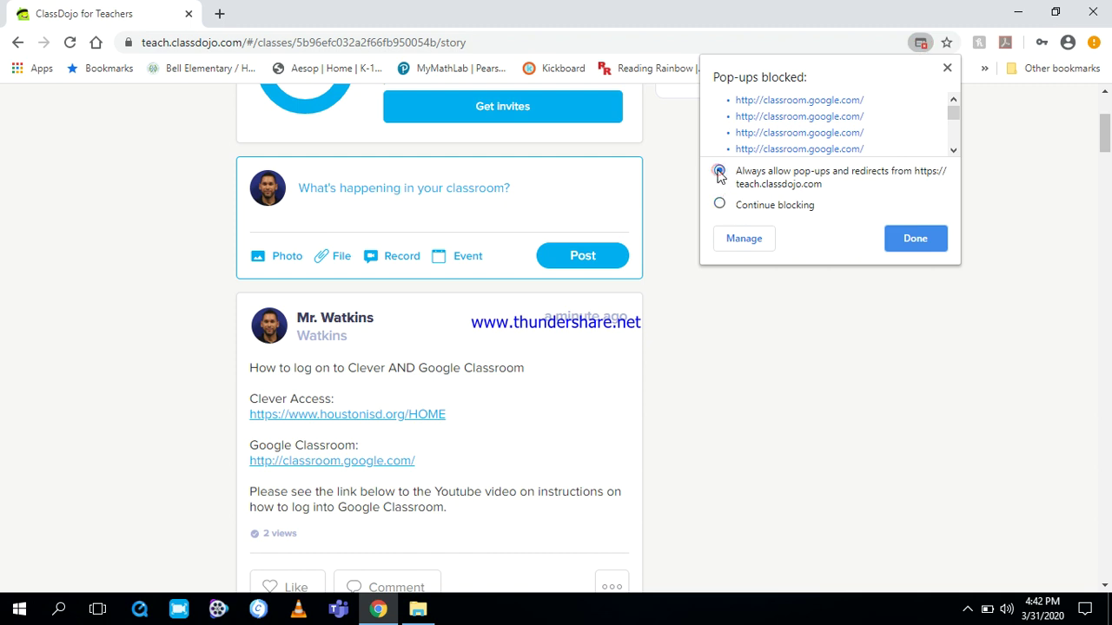
click(905, 247)
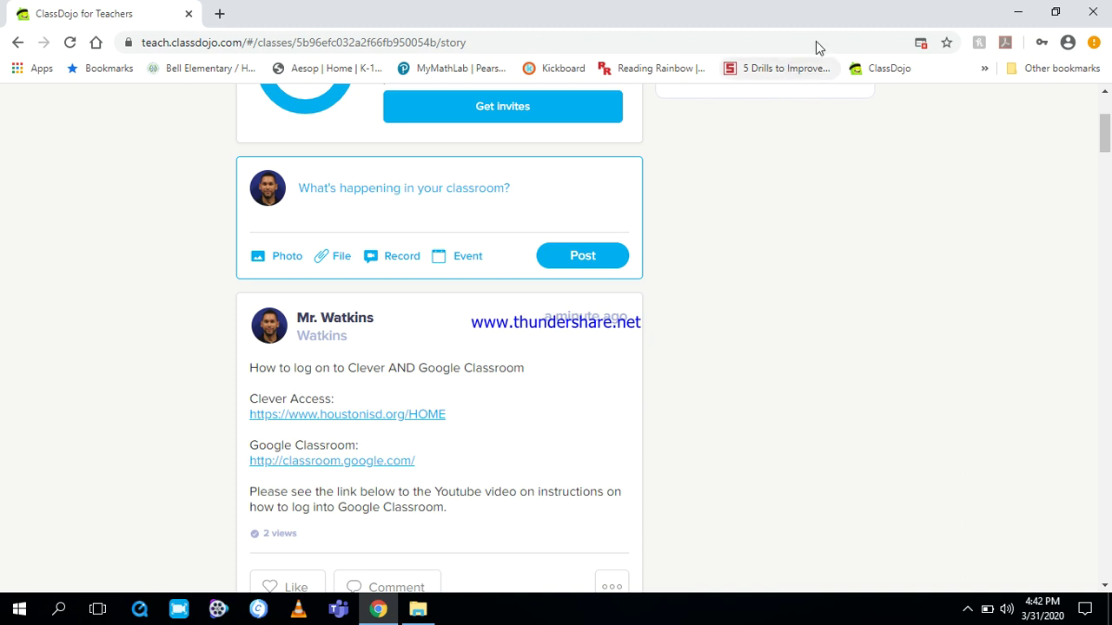
click(1068, 44)
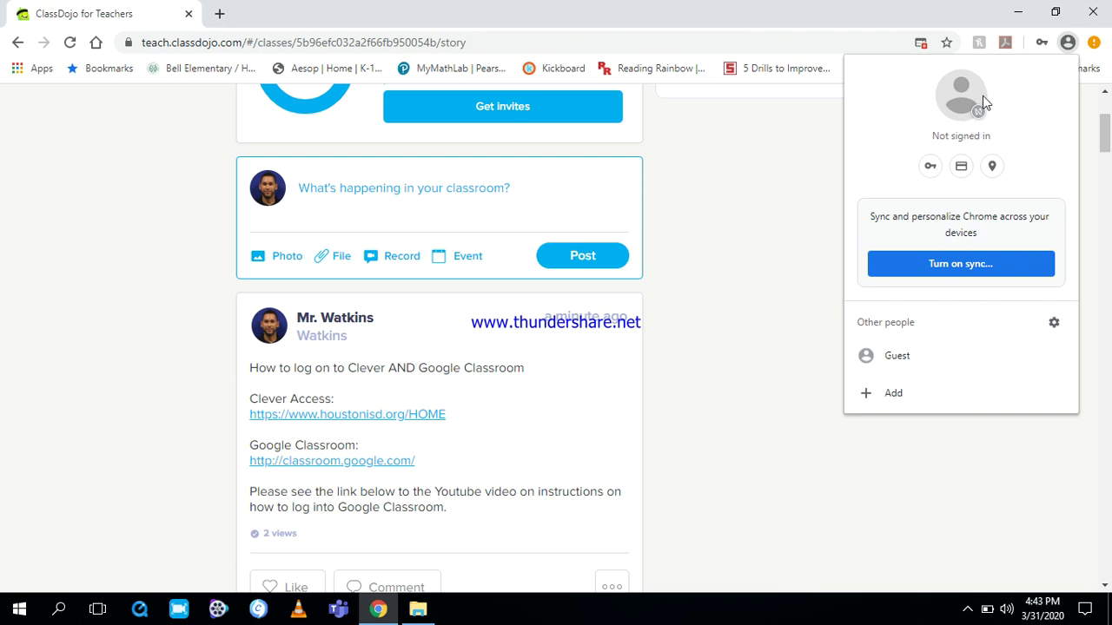
click(805, 130)
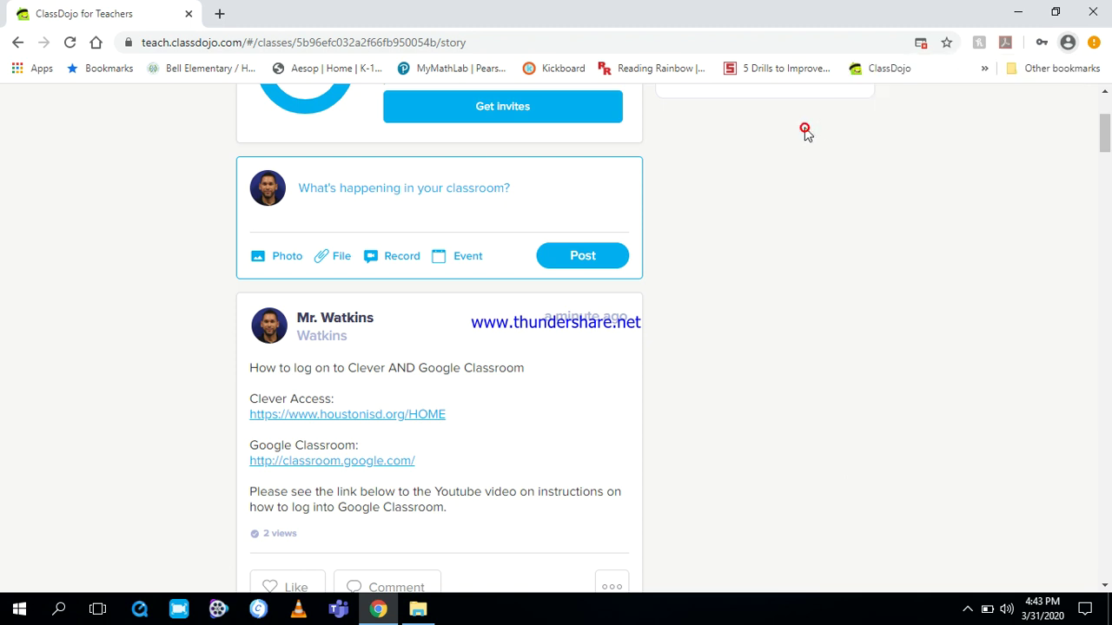
click(920, 43)
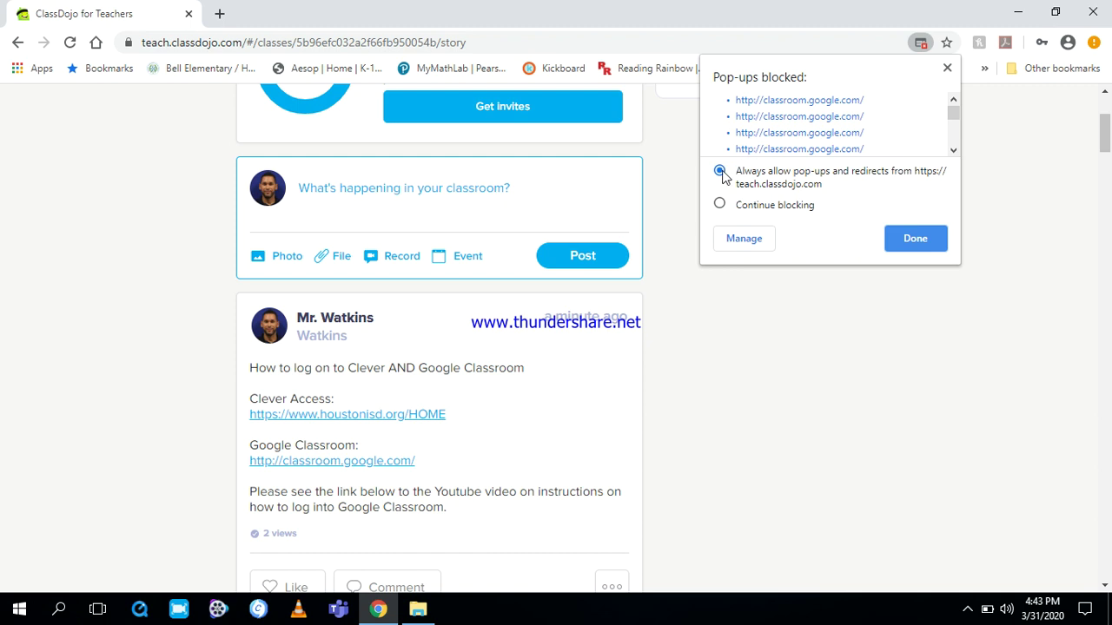
click(1004, 144)
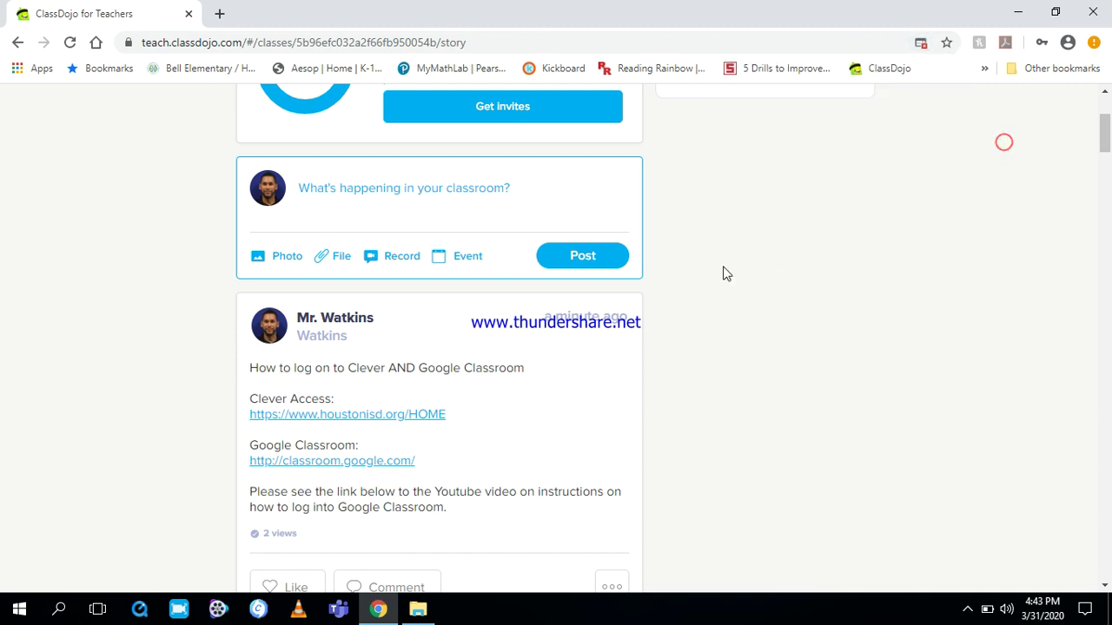
- Follow the Clever Access link to HISD @ H.O.M.E. and go to Digital Resources for Clever login
click(324, 418)
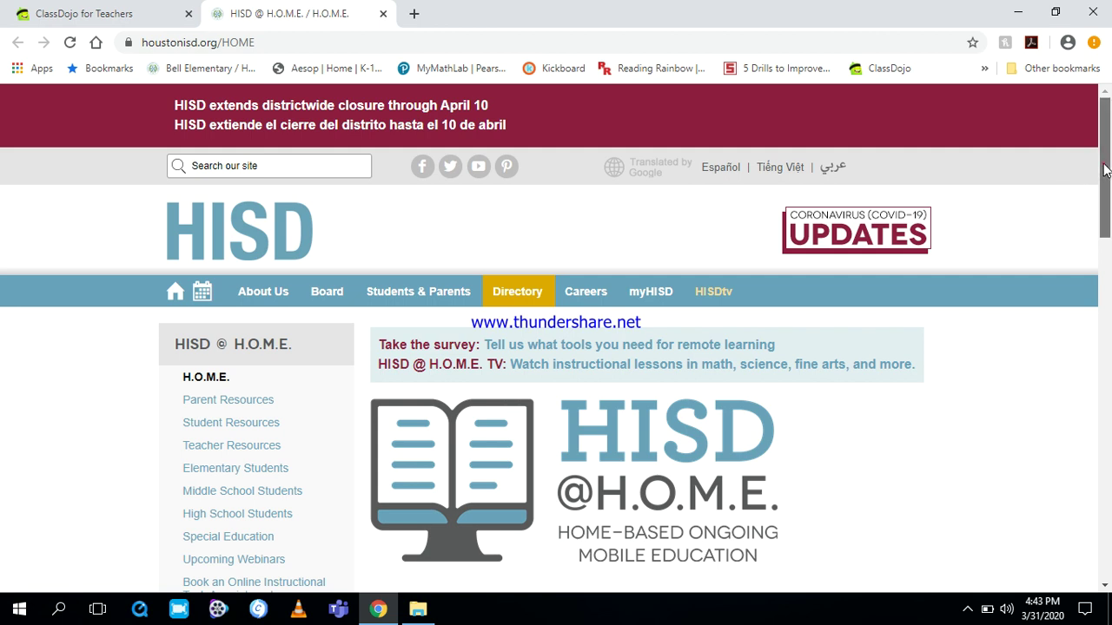
scroll(1102, 166, down, 2)
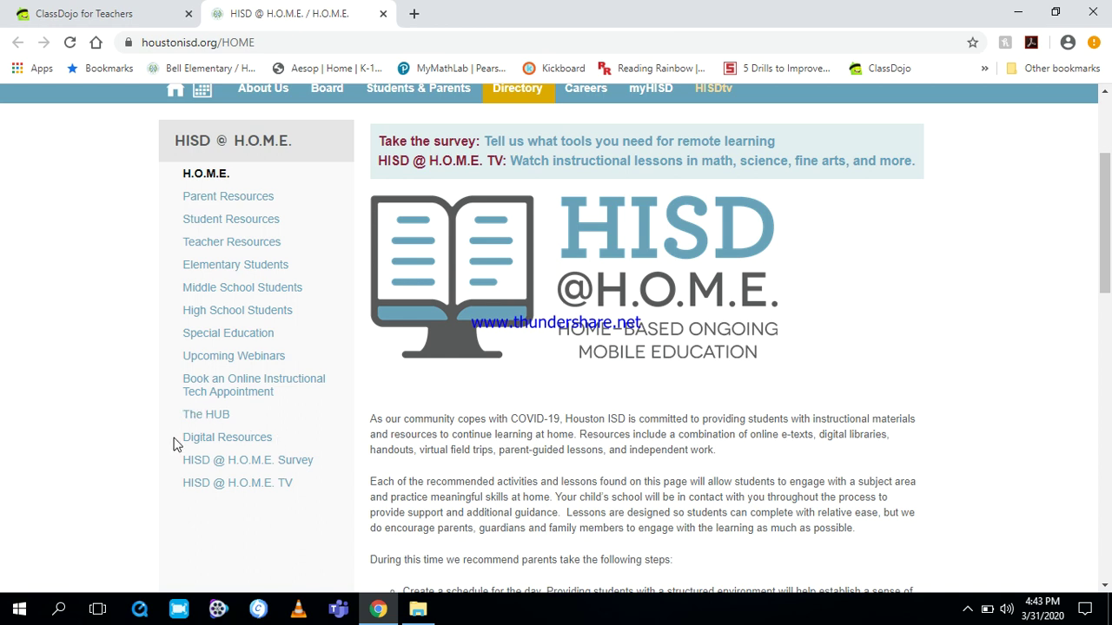
click(231, 440)
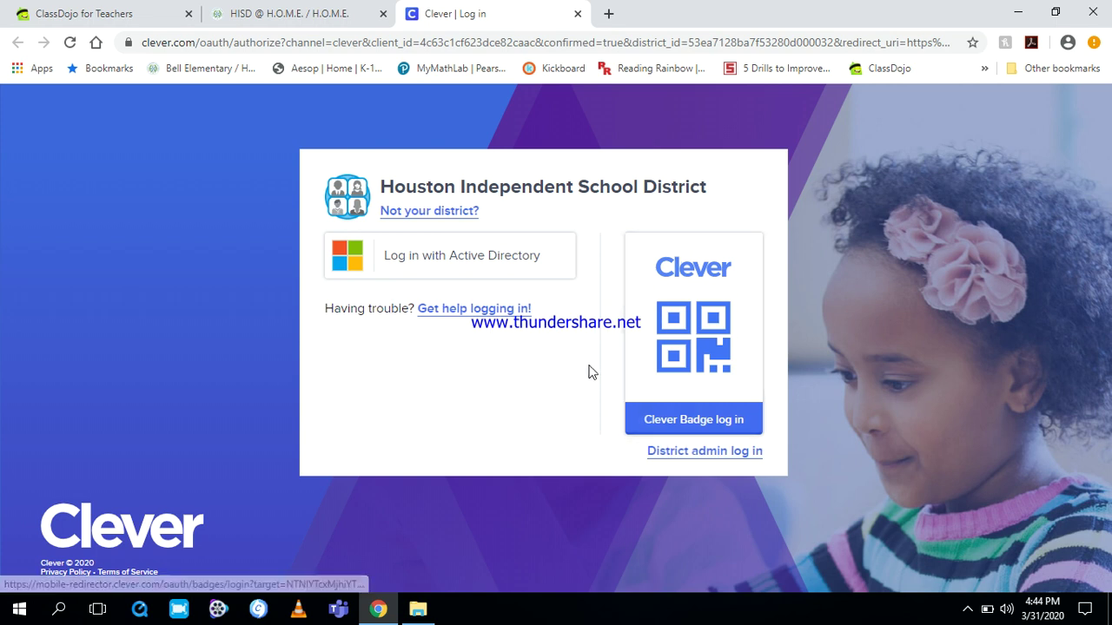
- Choose Active Directory login and replace the saved username with the student's domain\username
click(442, 258)
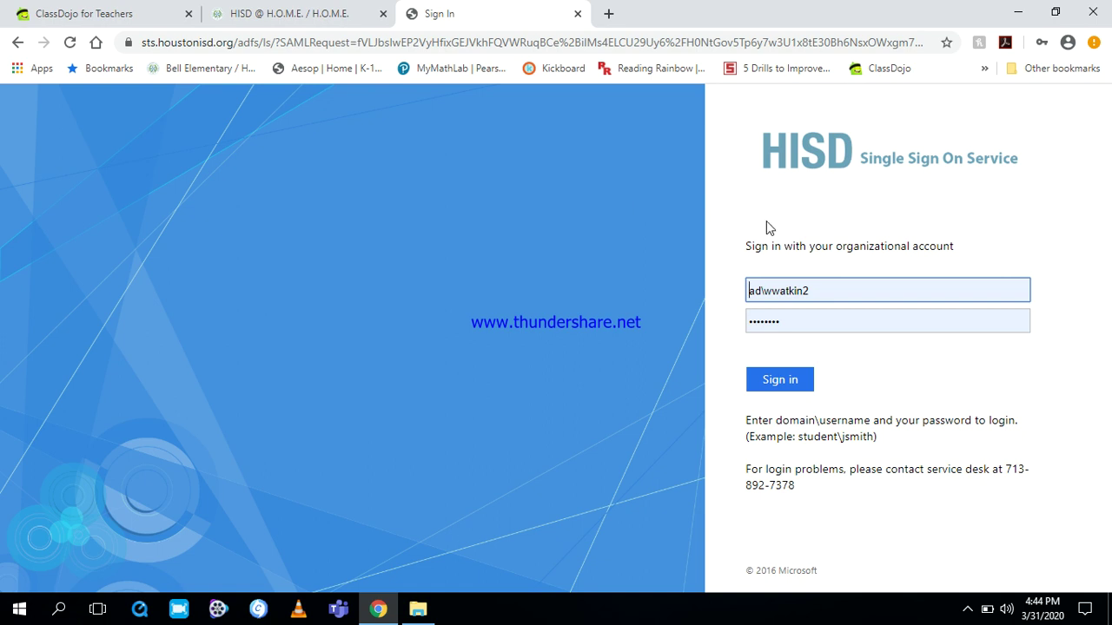
click(822, 289)
drag(822, 287, 734, 297)
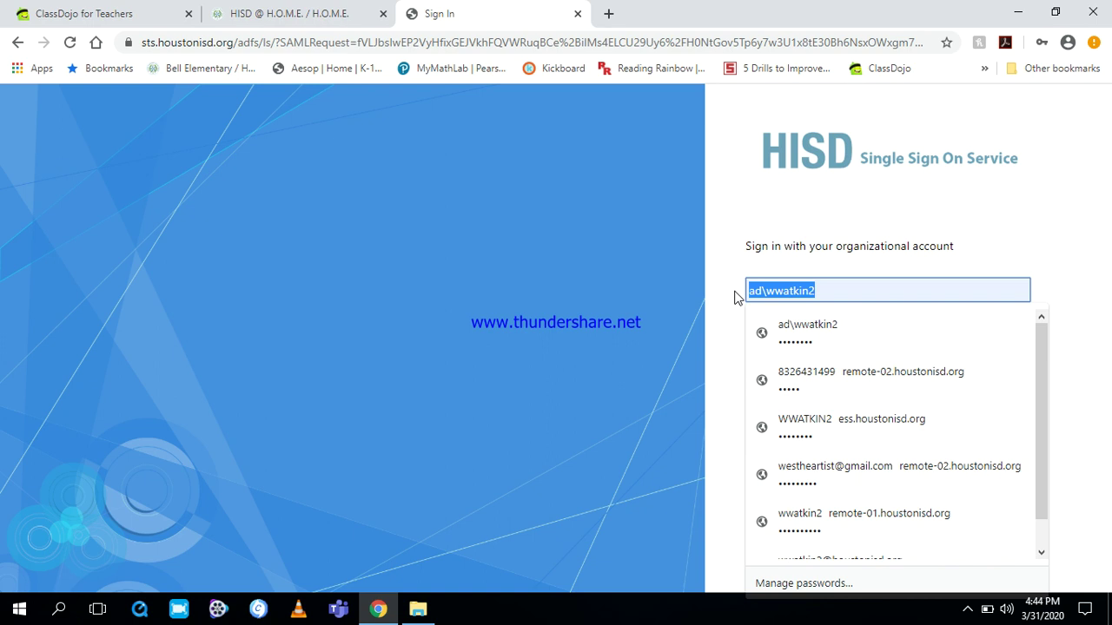
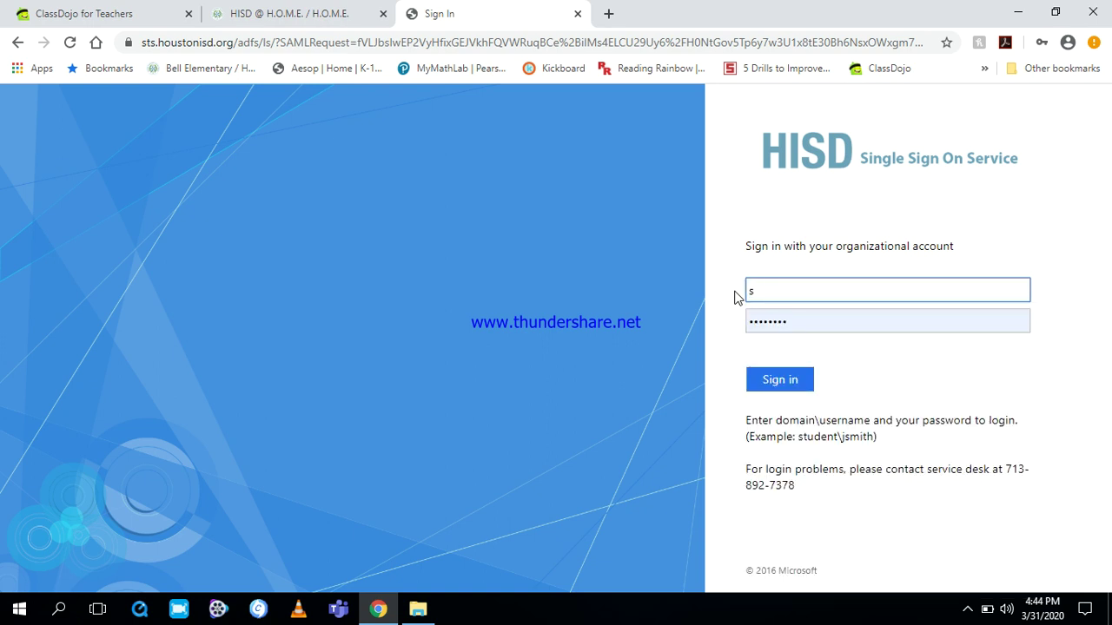
key(BackSpace)
- Replace the saved password with the student's own account password
click(799, 322)
double_click(797, 321)
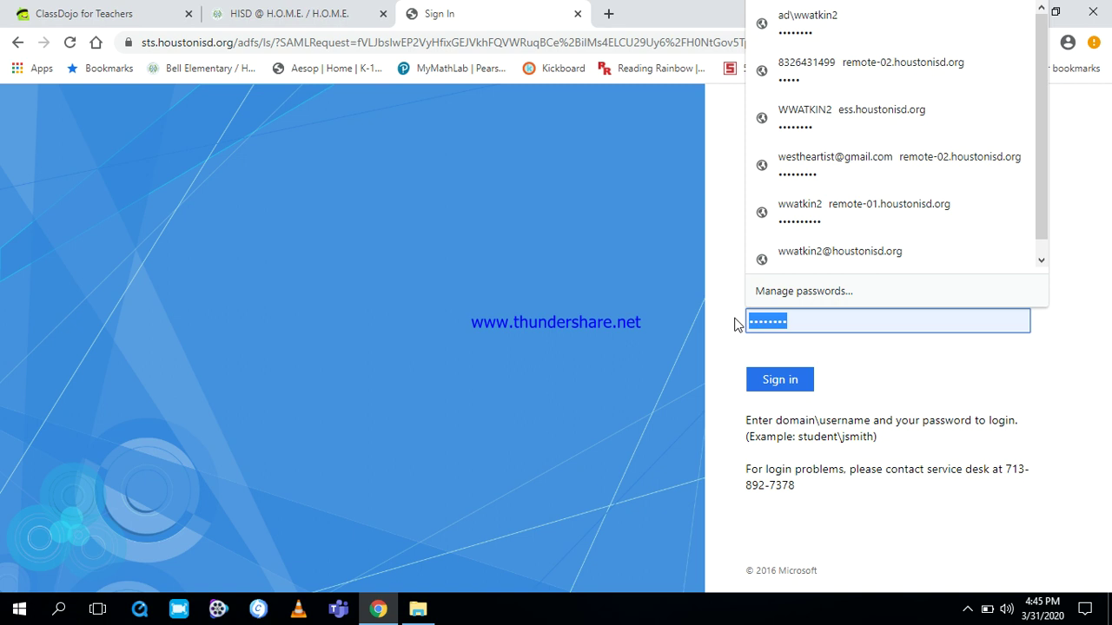
text(••)
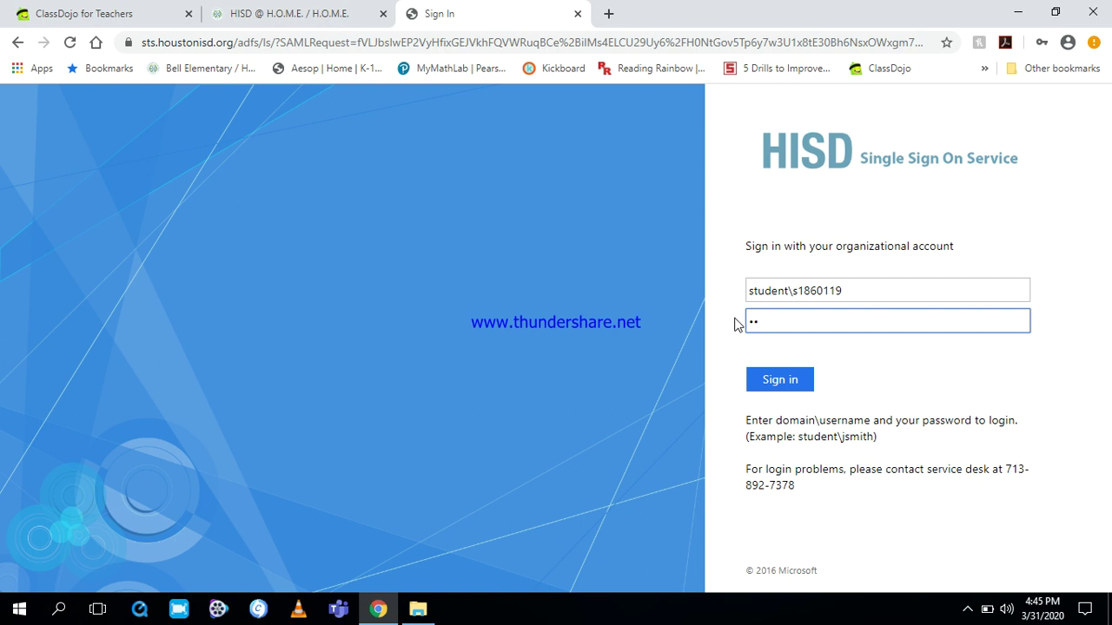
text(••••••)
- Sign in, decline saving the password, and scroll through the Ross Elementary Clever portal
click(778, 382)
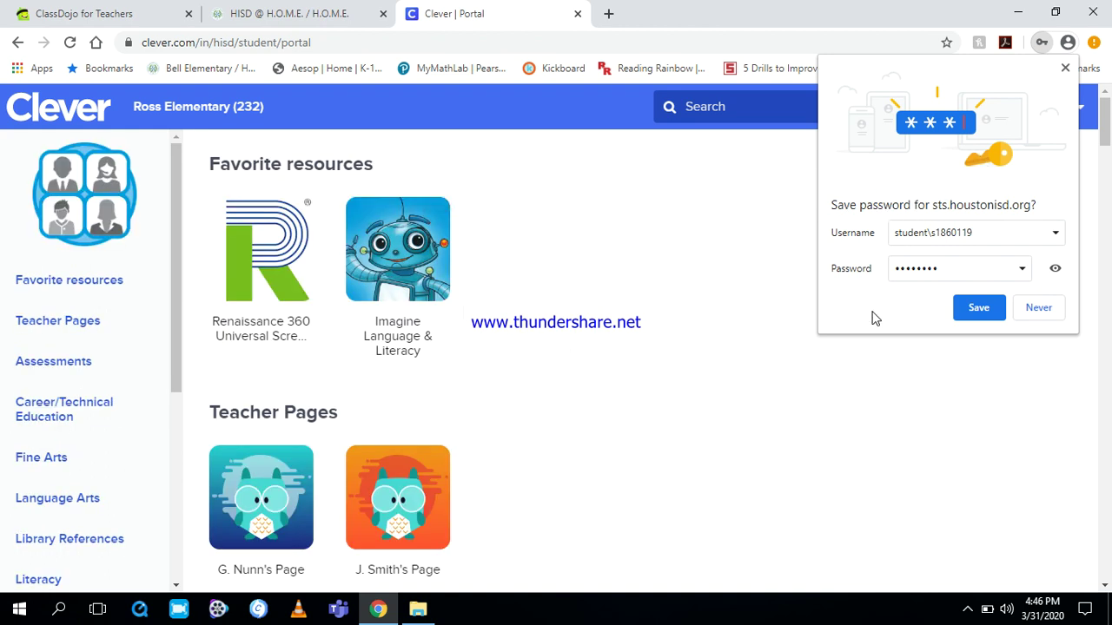
click(1063, 69)
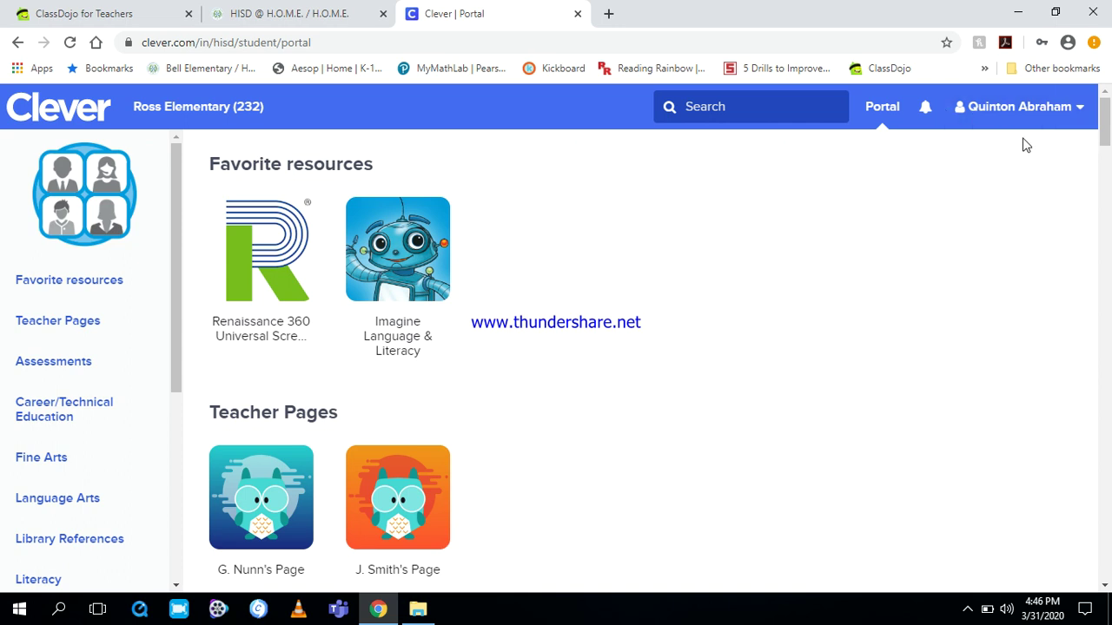
click(1104, 130)
mouse_move(1104, 131)
mouse_down()
mouse_move(1104, 246)
mouse_move(1106, 127)
mouse_up()
- Return to the ClassDojo for Teachers tab showing the class story post
click(113, 19)
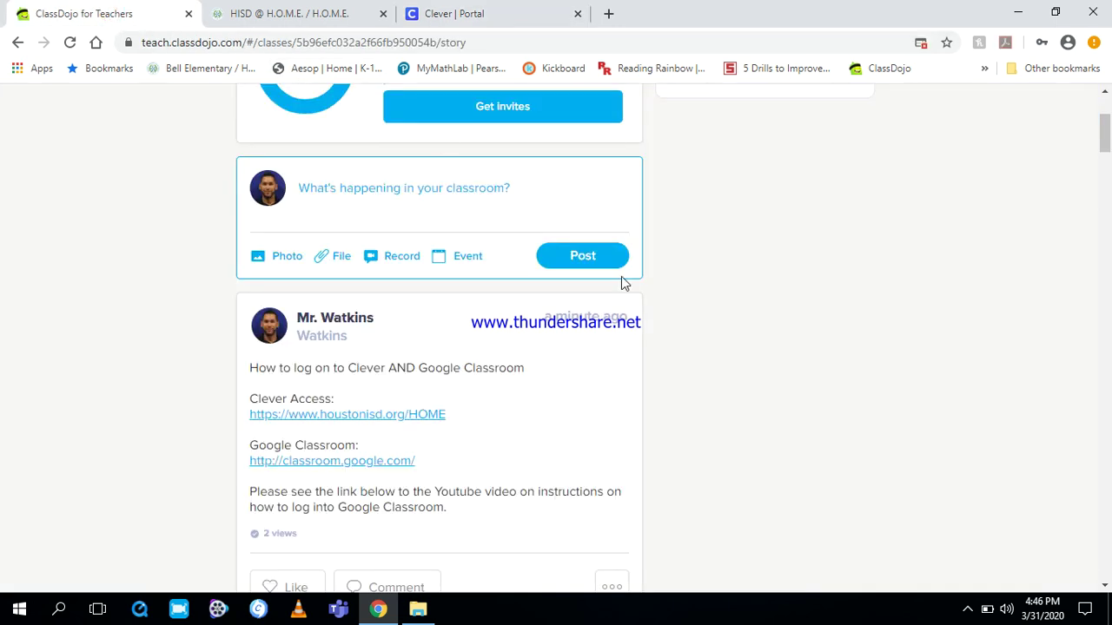
- Open the classroom.google.com link from the ClassDojo post to reach Google sign-in
click(322, 469)
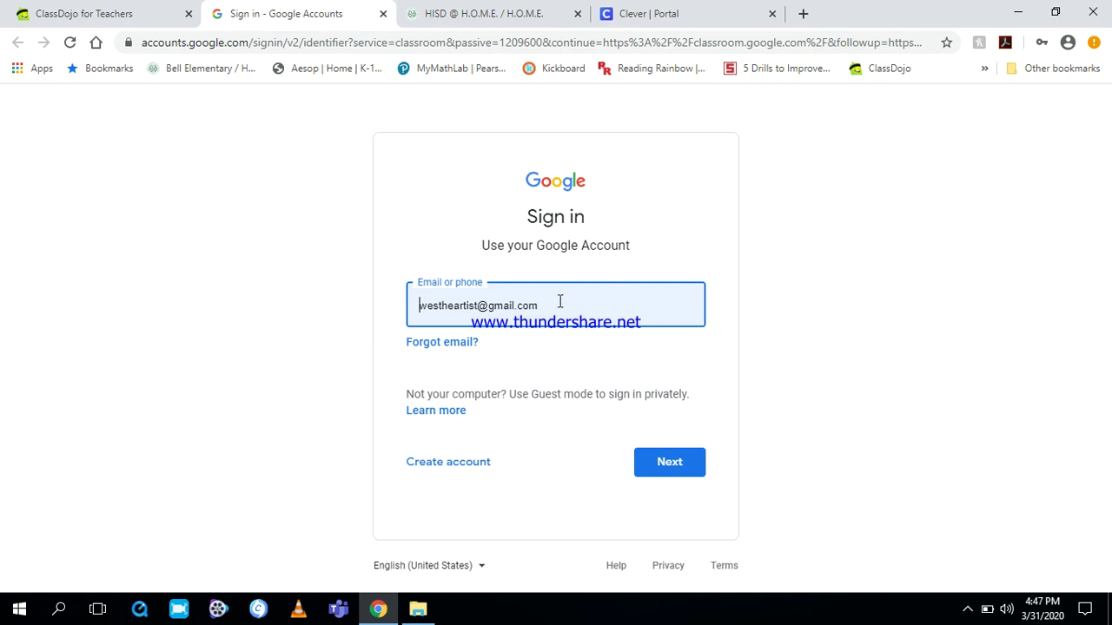
- Replace the saved personal Gmail with the student's ID number, correcting the mistyped digits
drag(559, 303, 372, 272)
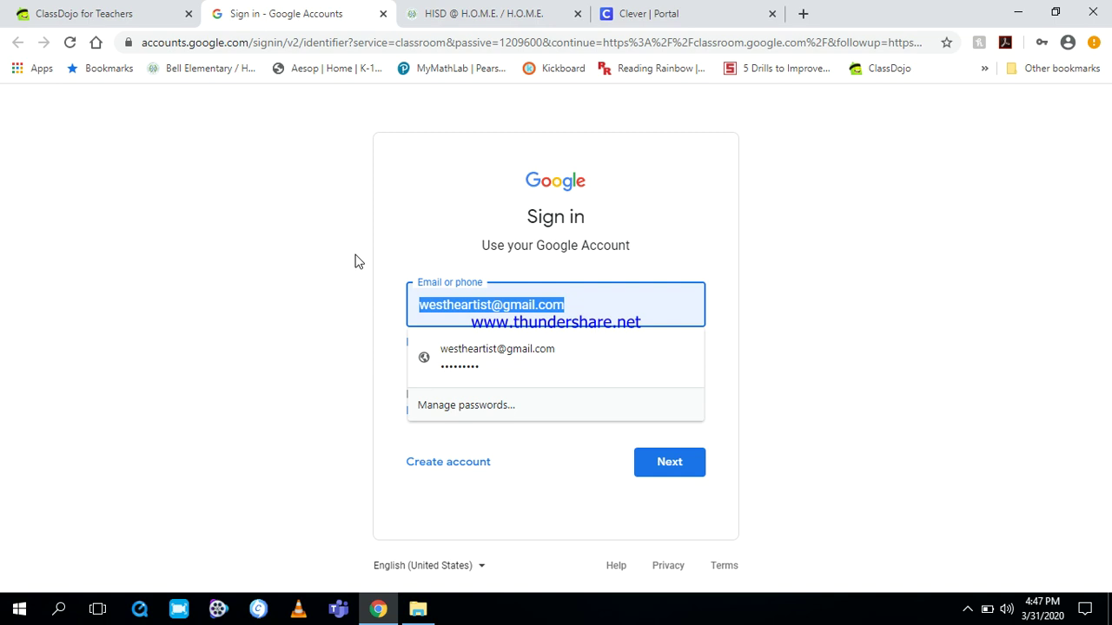
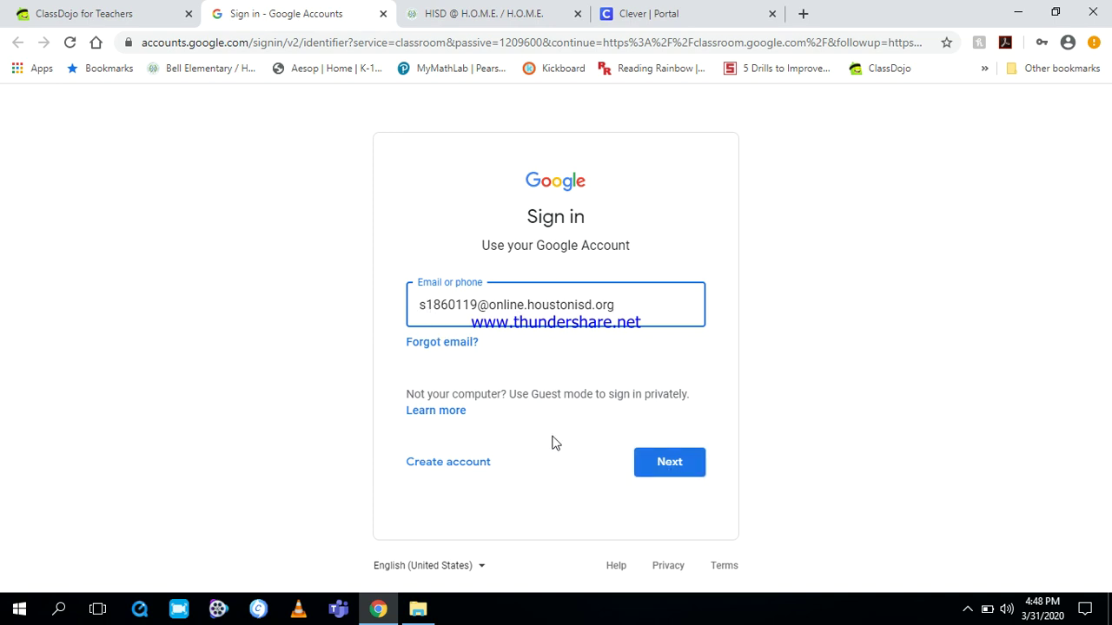
- Submit the school email and confirm the account on the Verify it's you page
click(663, 465)
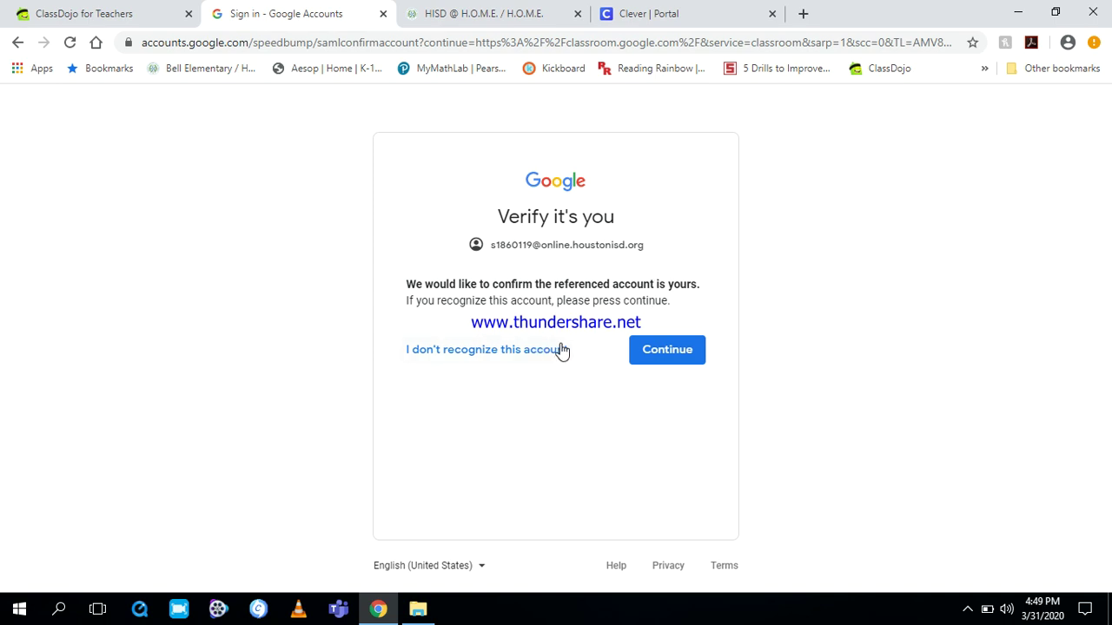
click(670, 351)
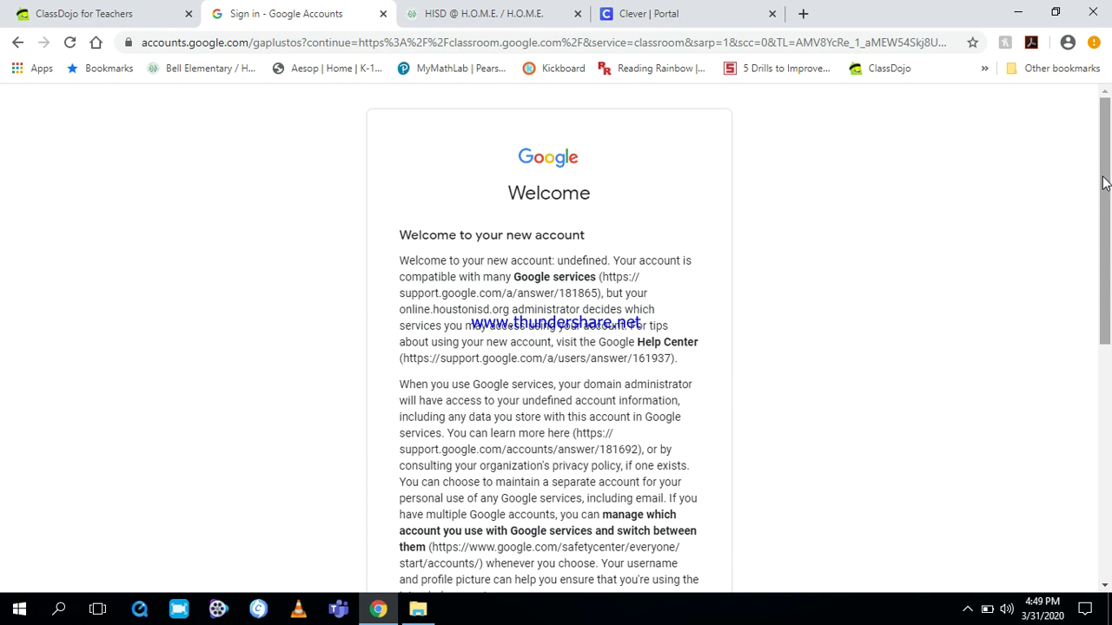
- Scroll through the Welcome page and accept the new school account's terms
drag(1103, 183, 1095, 422)
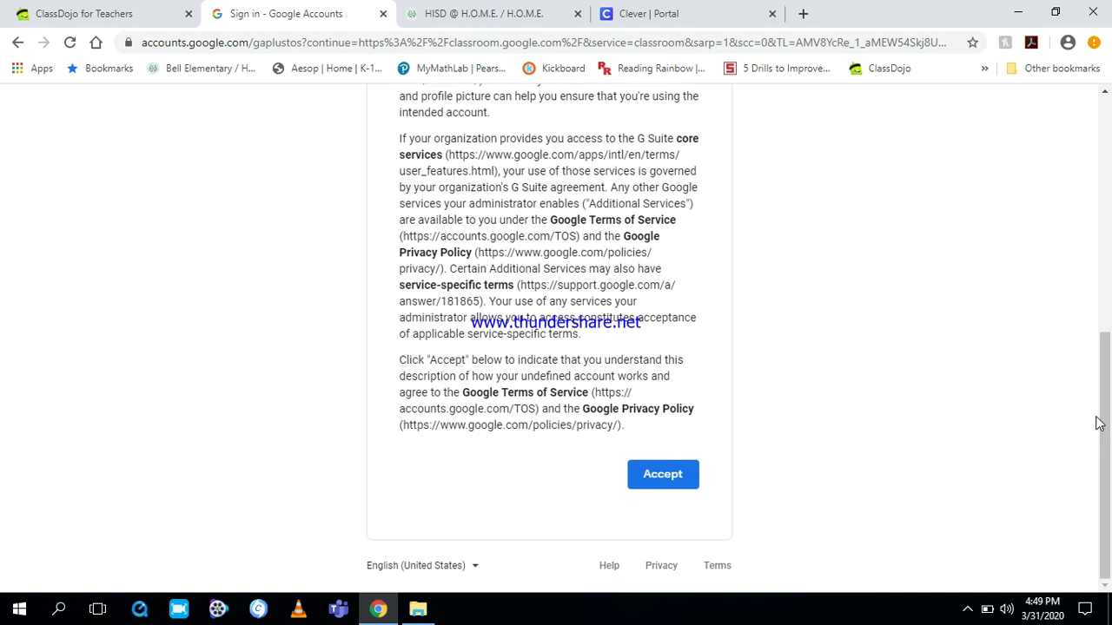
click(677, 484)
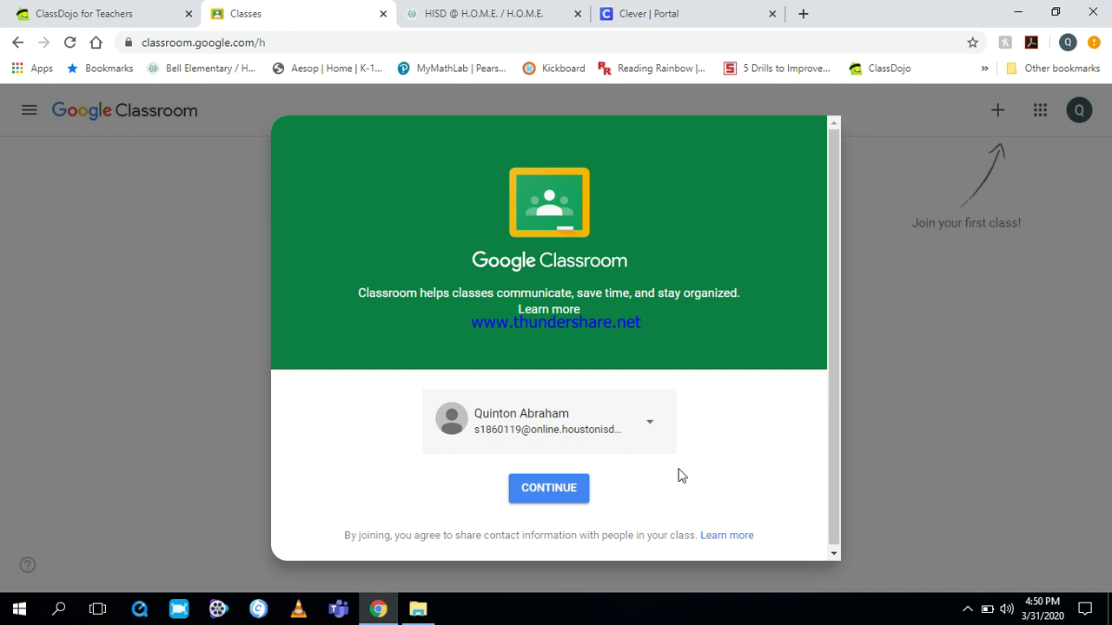
- Continue into Classroom with the school account and choose the student role
click(558, 489)
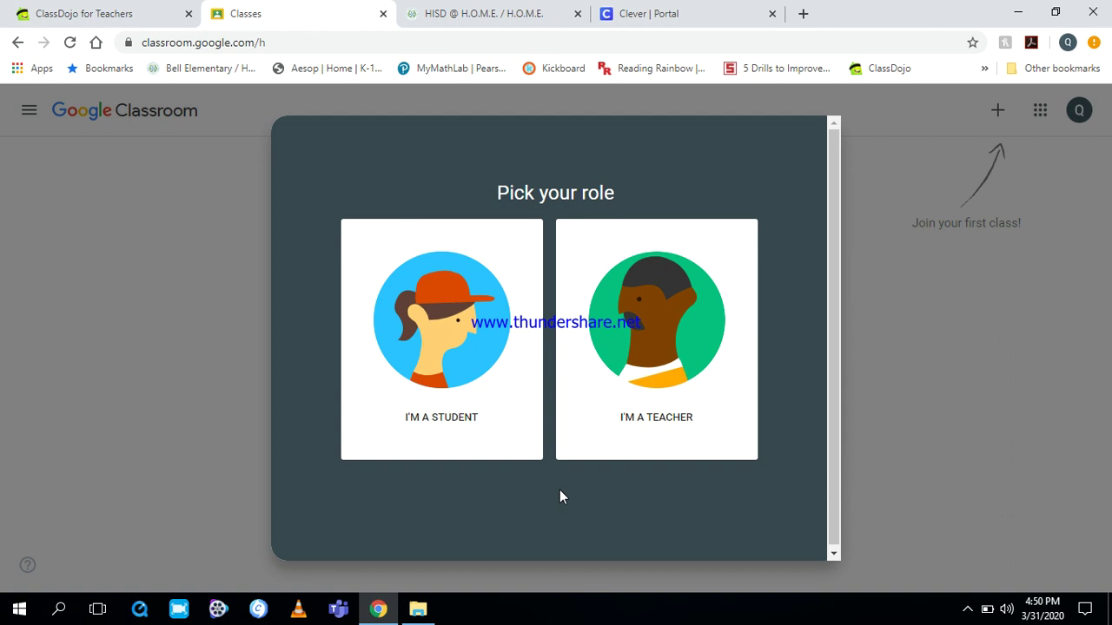
click(447, 334)
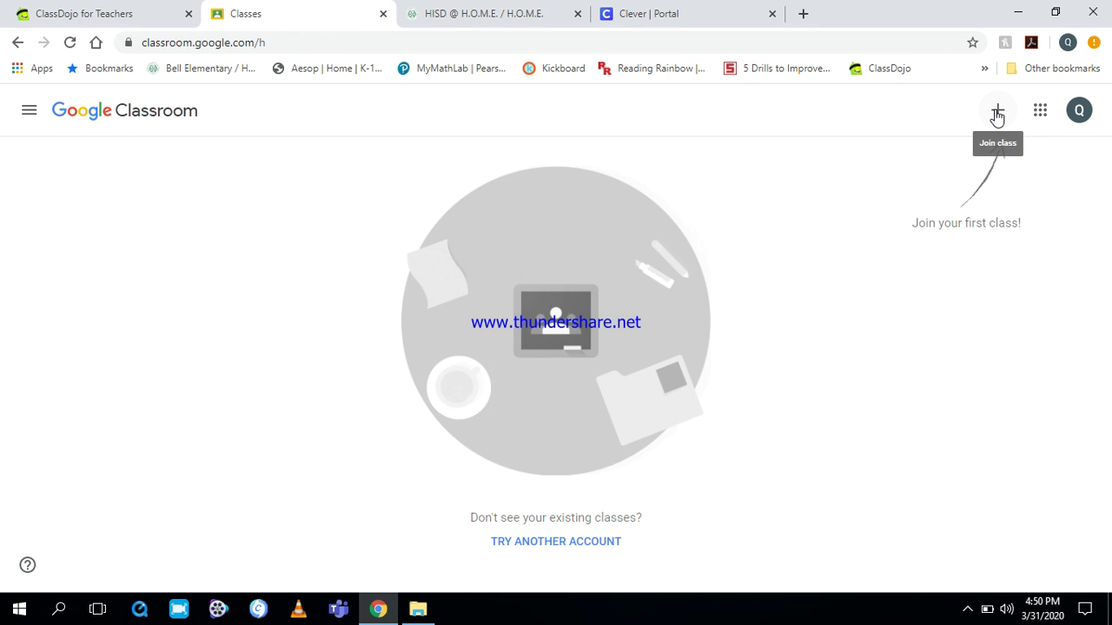
- Enter the teacher's seven-character class code and join Fourth Grade Classrooms
click(997, 113)
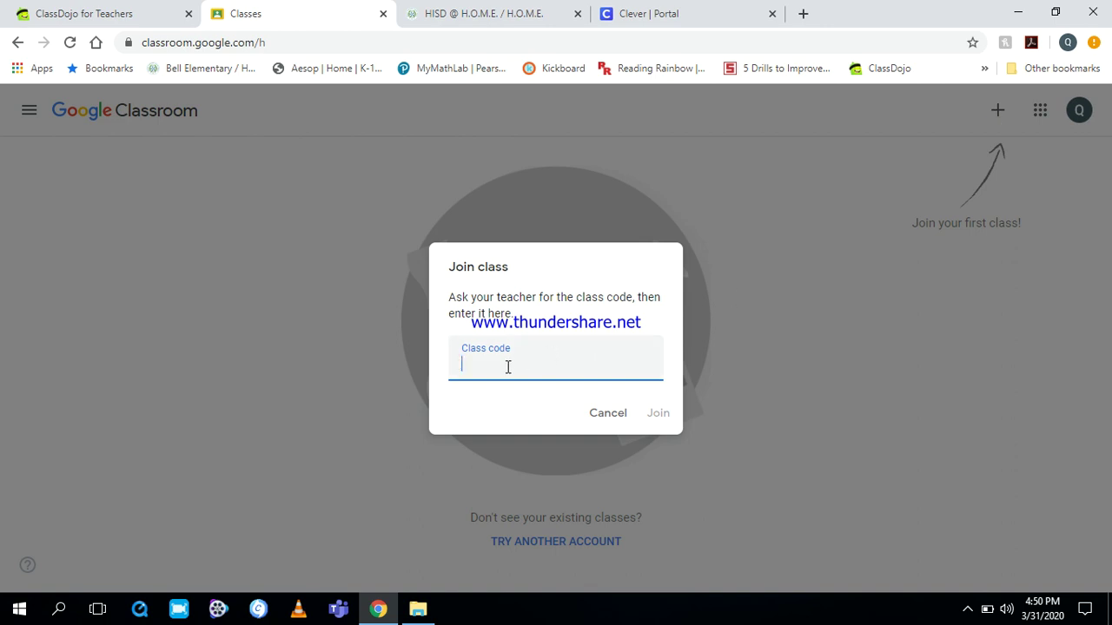
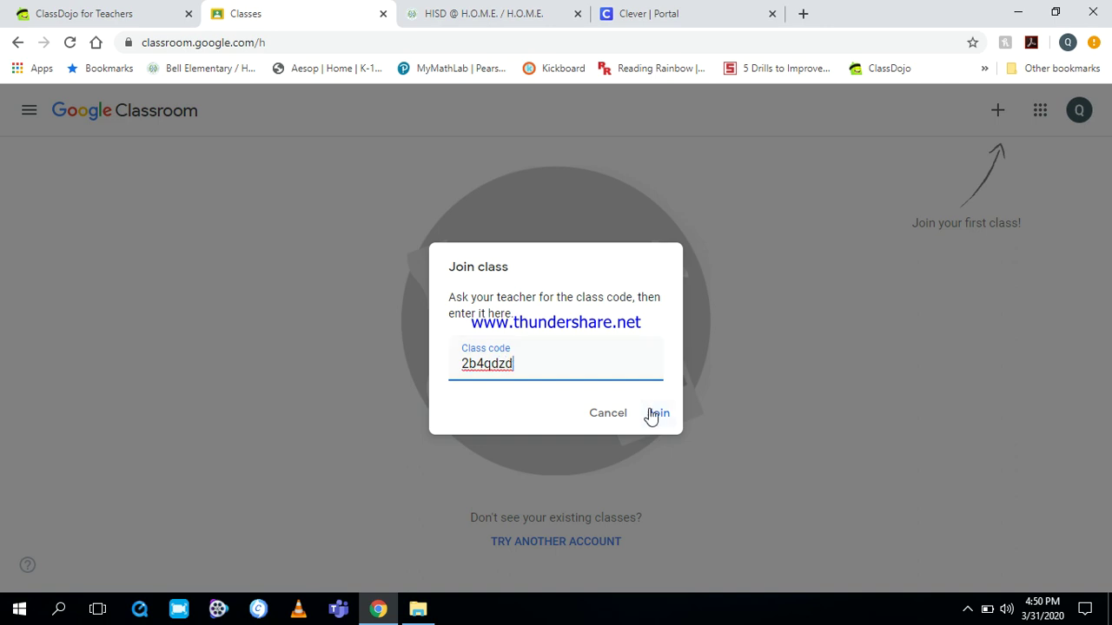
click(651, 415)
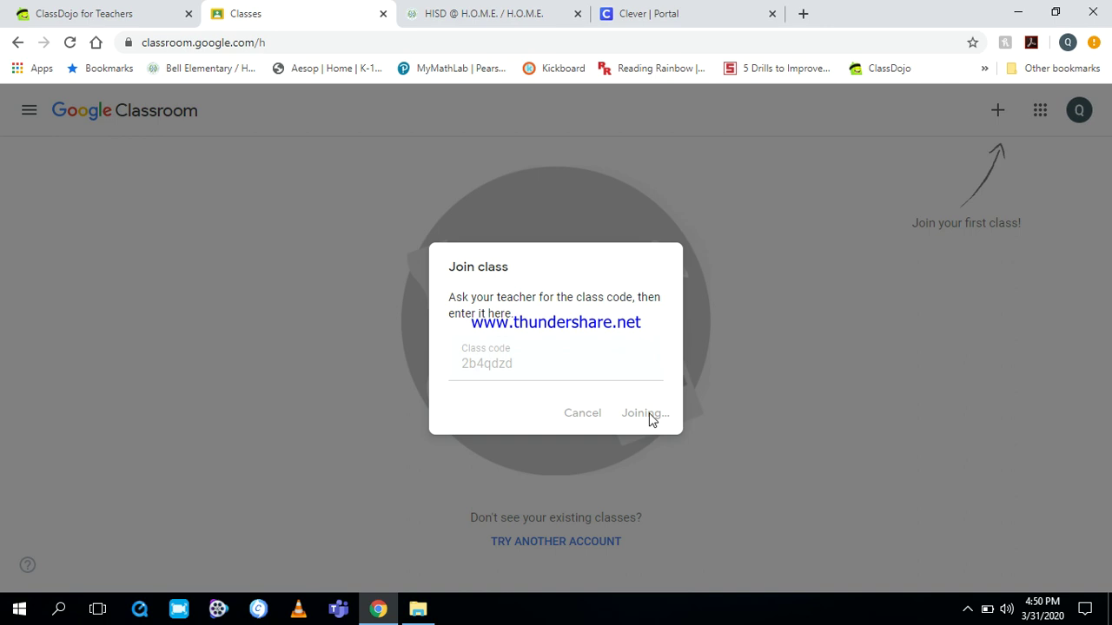